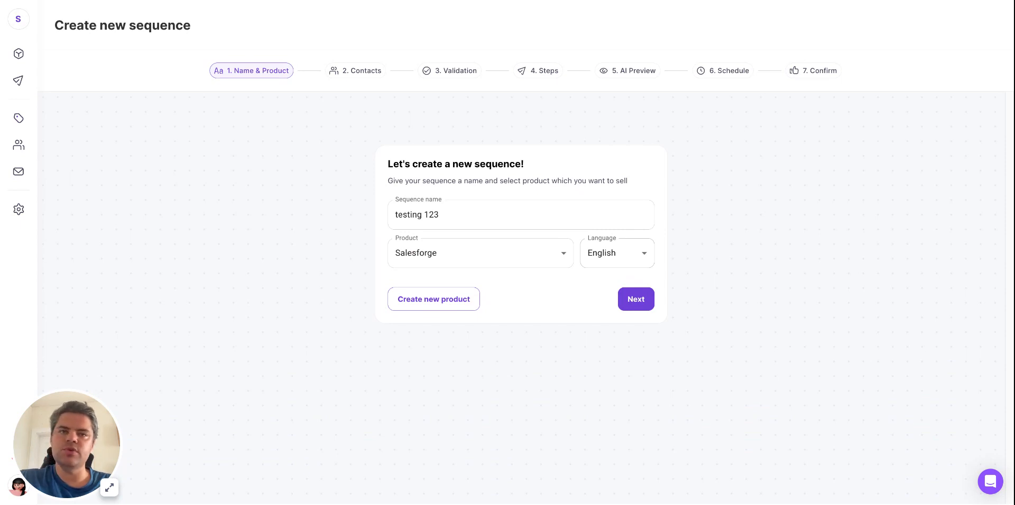
# Check the available languages, keep English for the sequence, and continue to contact selection.
pyautogui.click(616, 252)
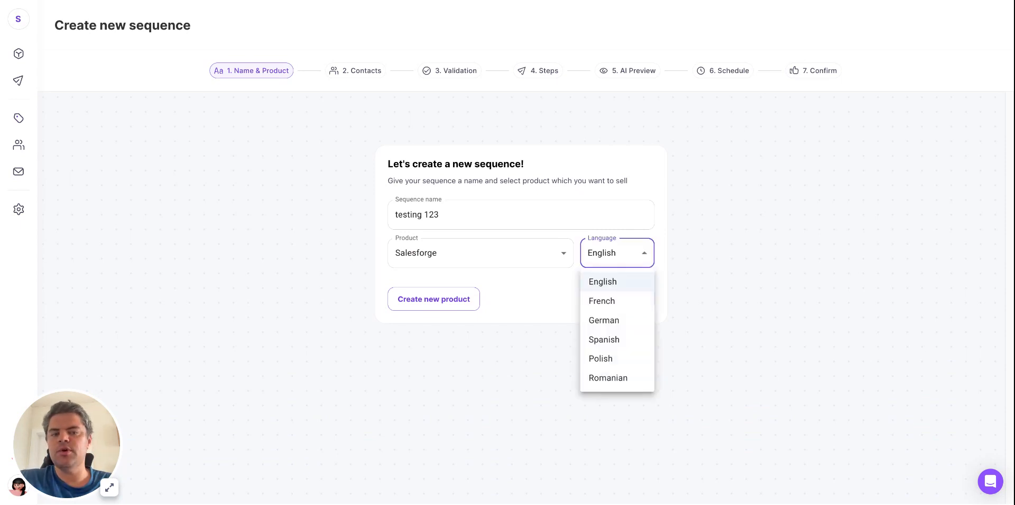
pyautogui.click(703, 231)
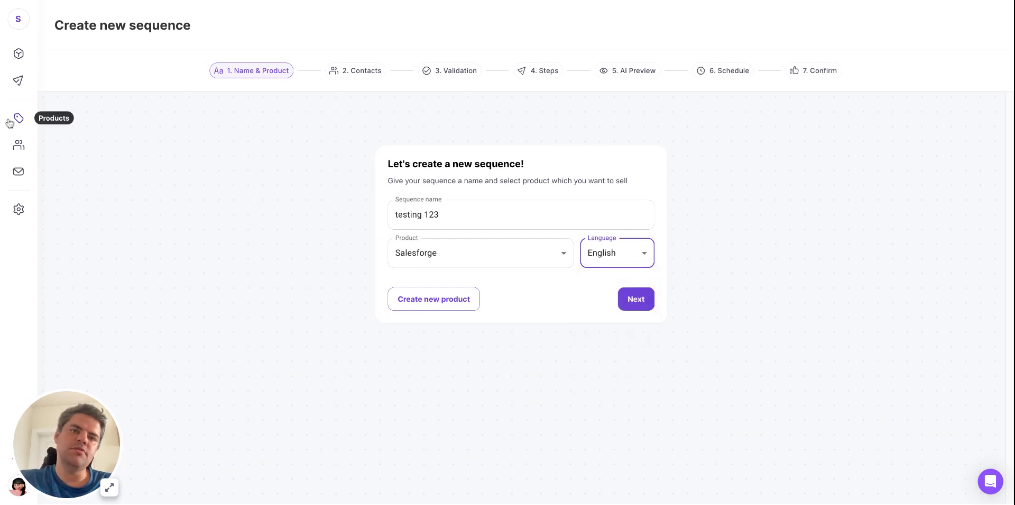
pyautogui.click(638, 299)
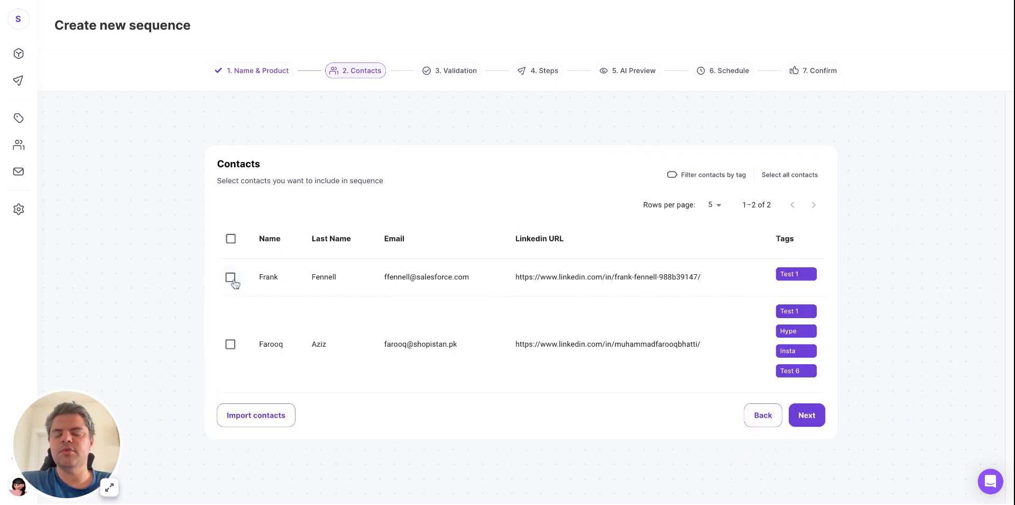
# Include only the first listed contact in the sequence and proceed through email validation to the email steps.
pyautogui.click(232, 280)
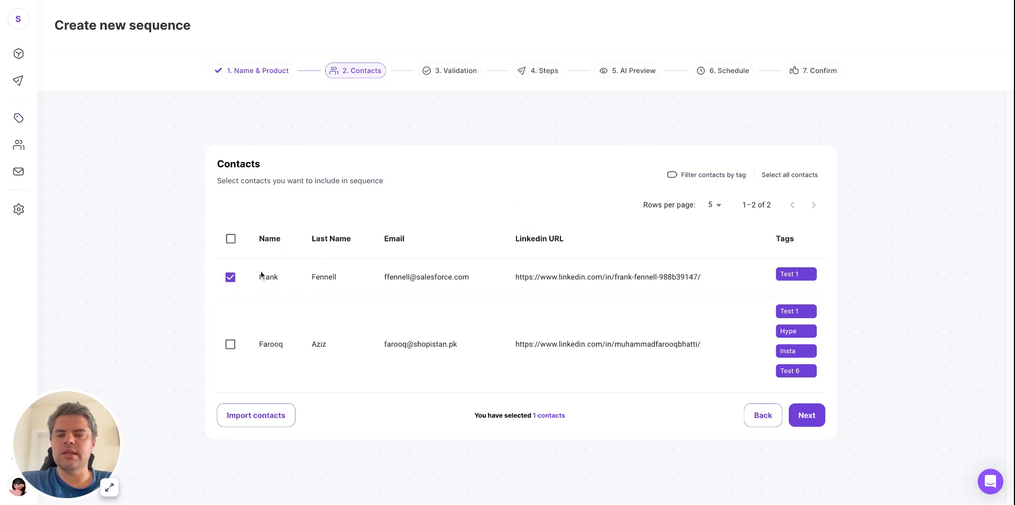
pyautogui.click(808, 417)
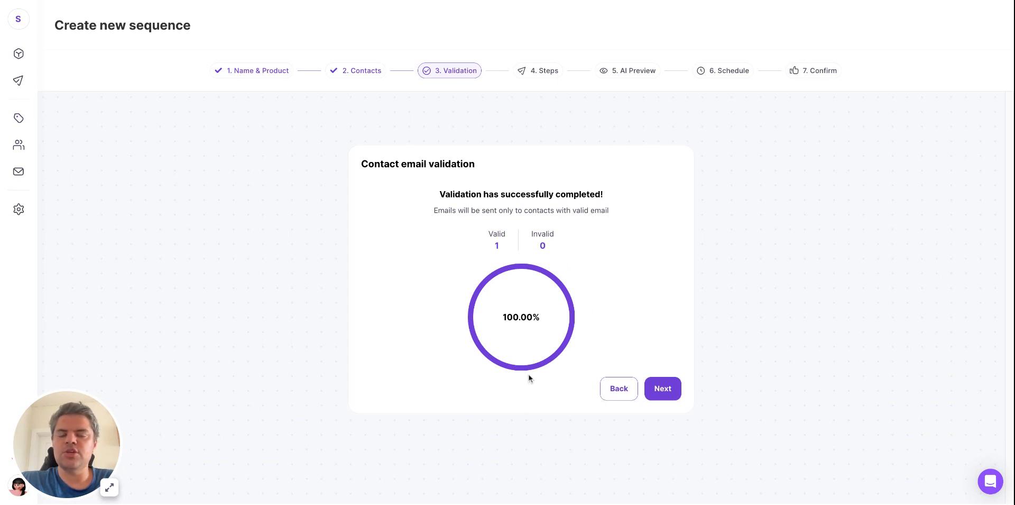
pyautogui.click(662, 389)
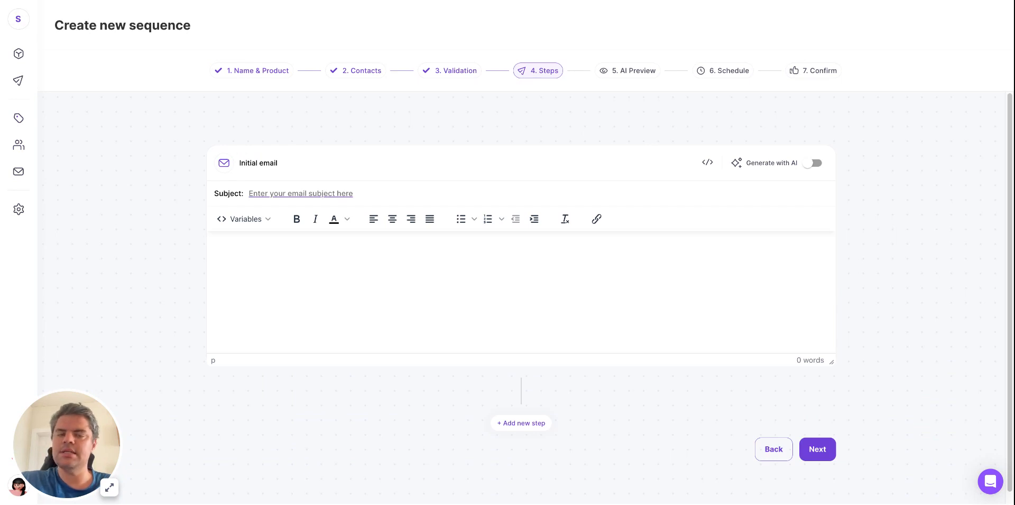
# Set the initial email's subject to "personalize at scale".
pyautogui.click(300, 194)
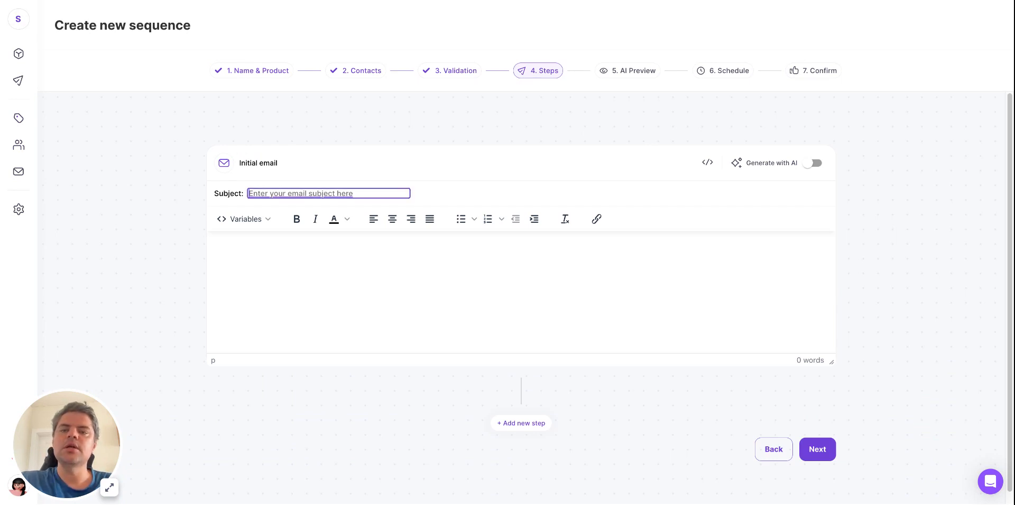
pyautogui.write('personaliz')
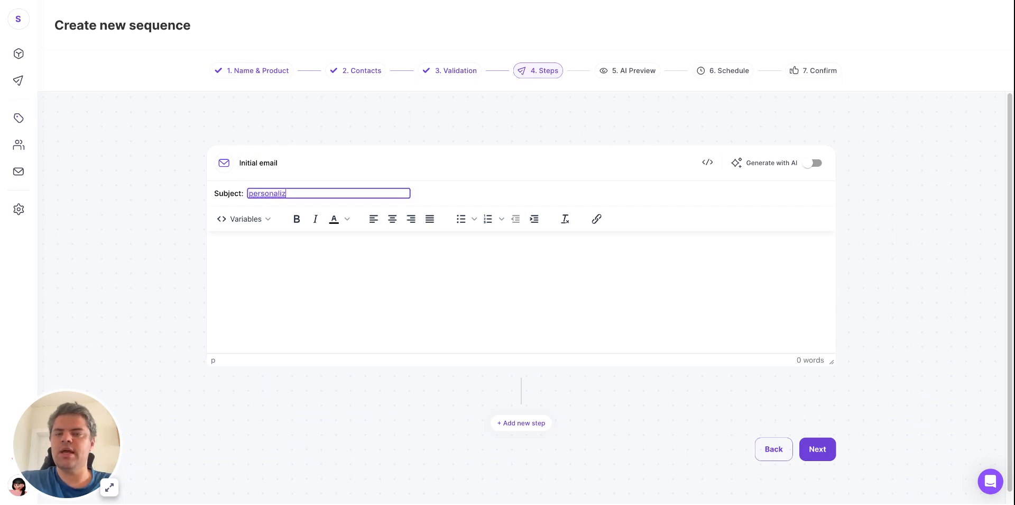
pyautogui.write('e at scale')
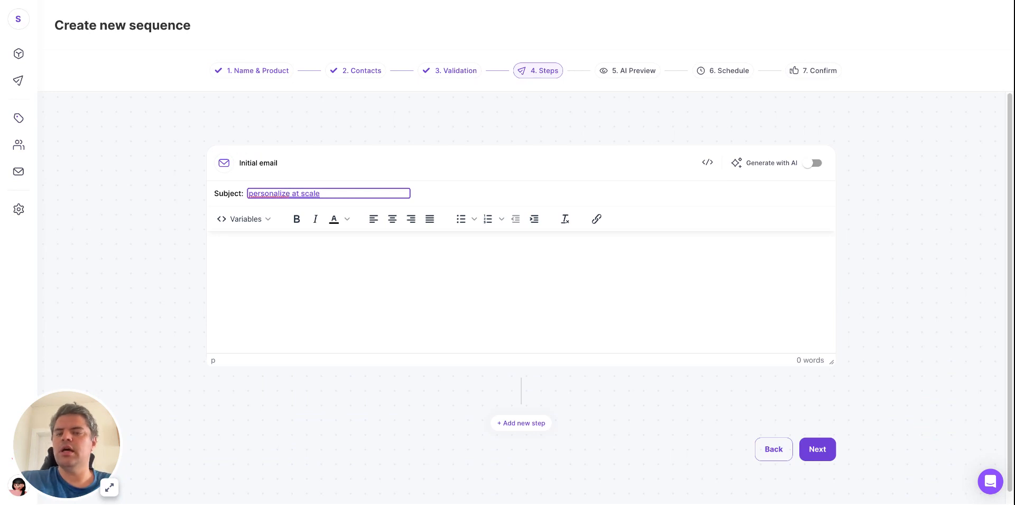
# Start the initial email's body with the greeting "Hey {{first_name}}," using the first-name variable.
pyautogui.click(275, 254)
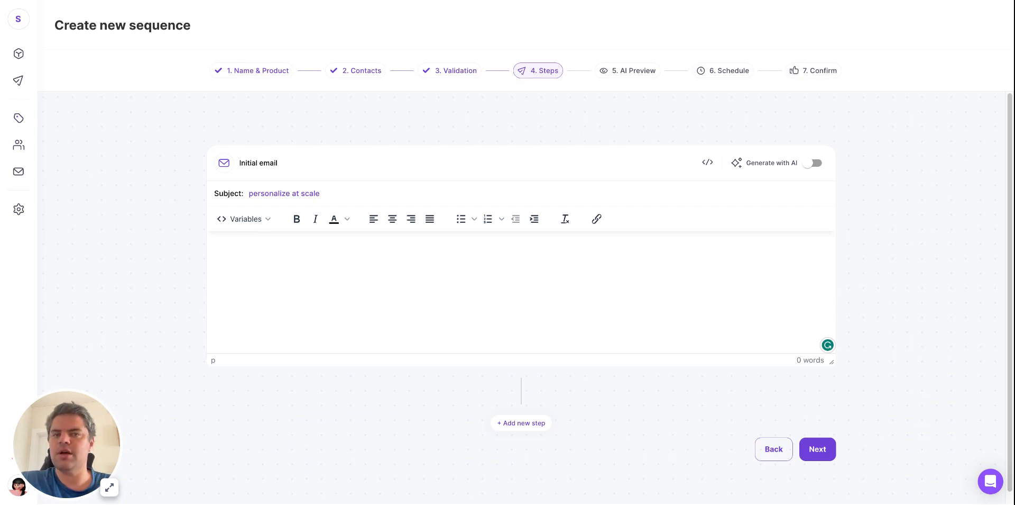
pyautogui.write('Hey')
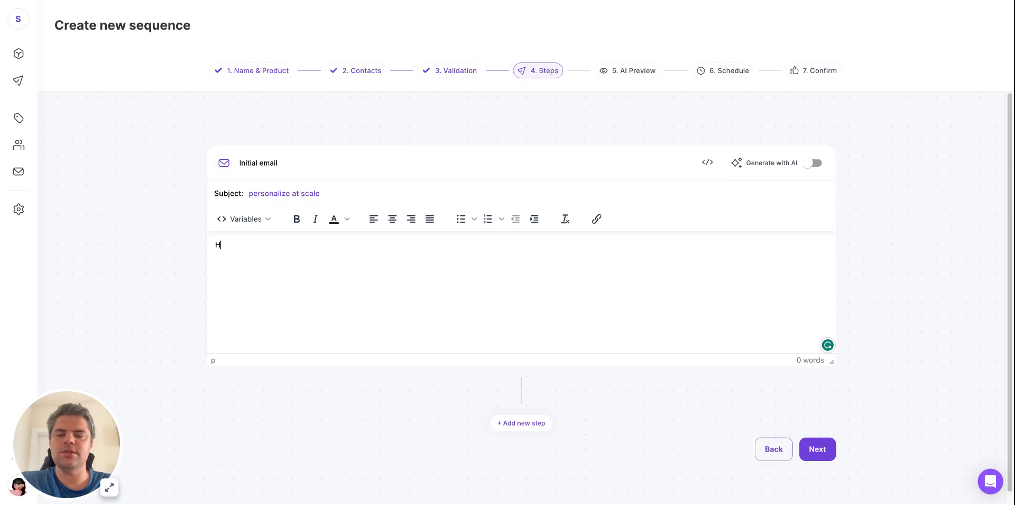
pyautogui.click(253, 217)
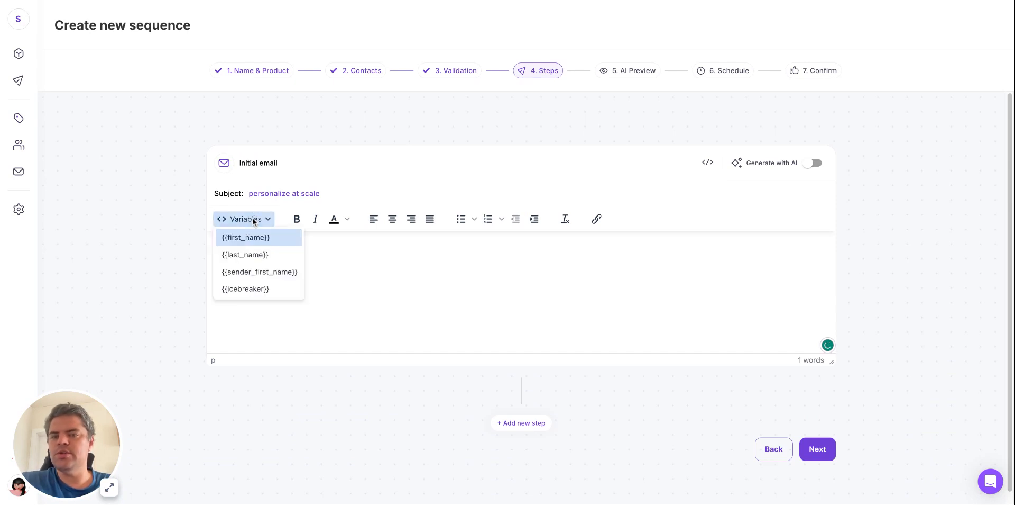
pyautogui.click(274, 231)
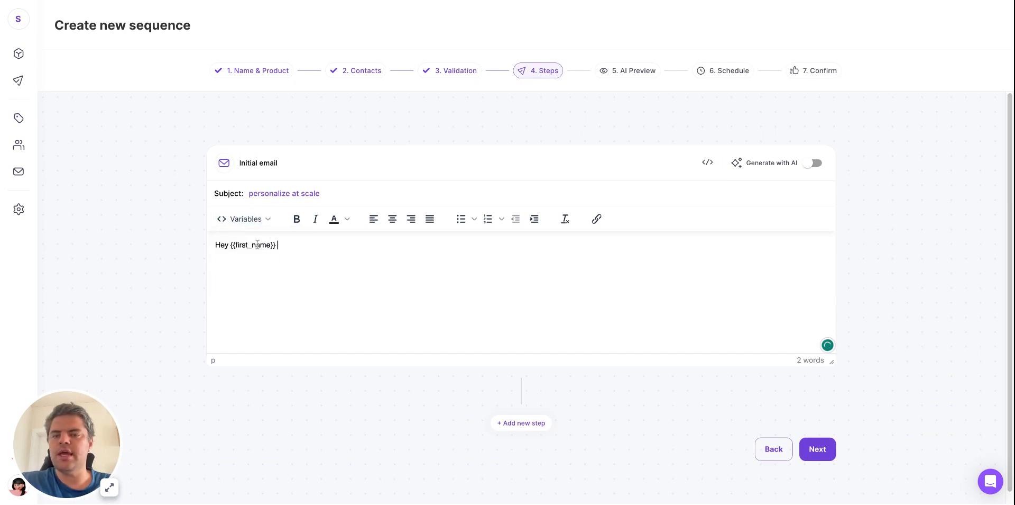
pyautogui.write(',')
pyautogui.press('Return')
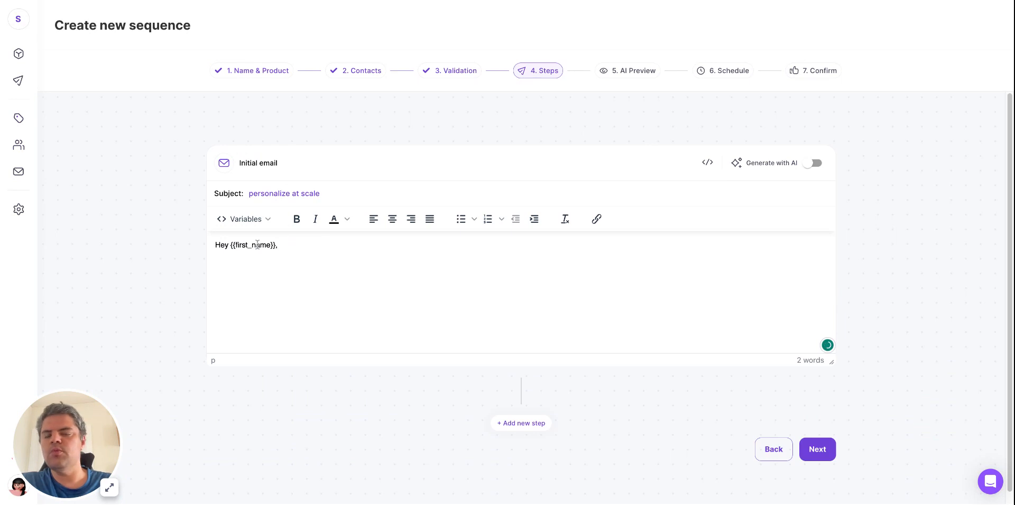
# Below the greeting, add the {{icebreaker}} variable, the line "template", and the {{sender_first_name}} variable as sign-off.
pyautogui.click(236, 219)
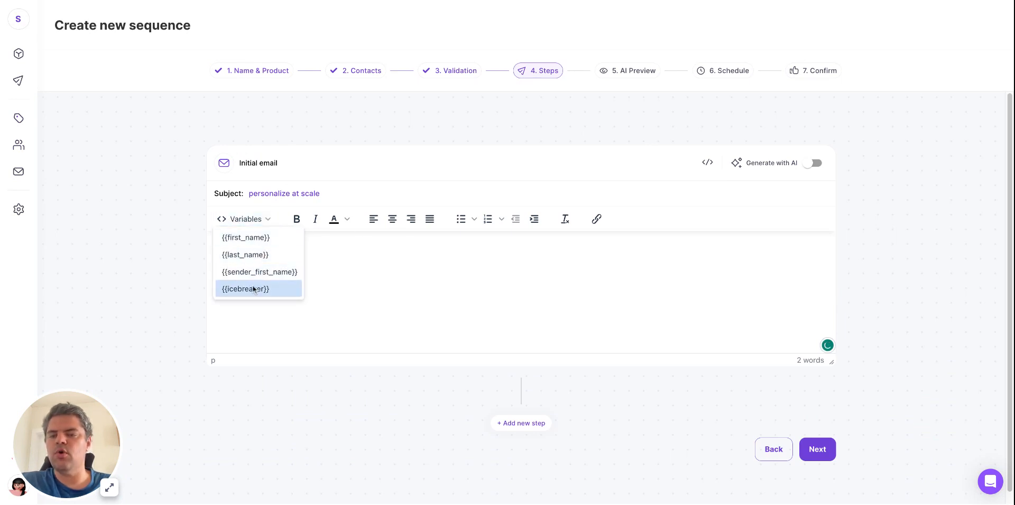
pyautogui.click(254, 288)
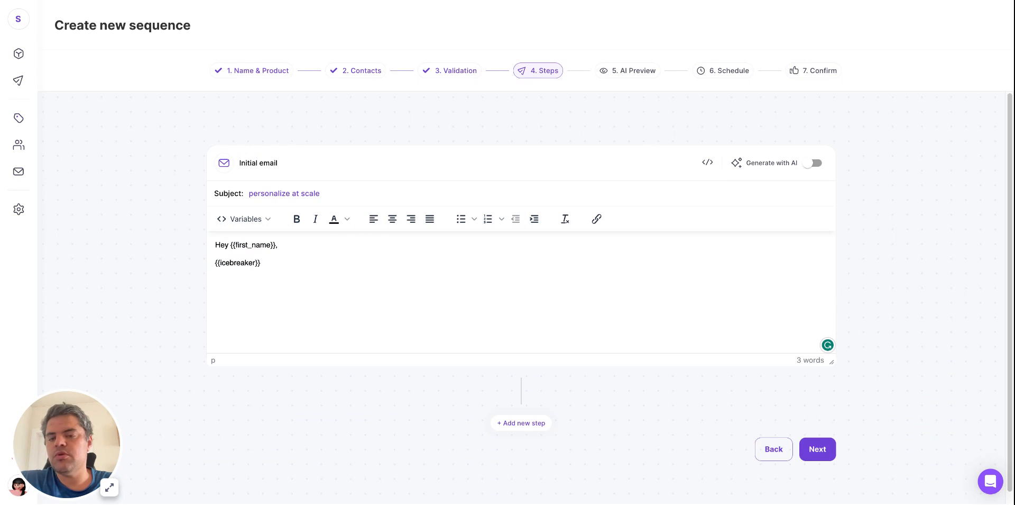
pyautogui.press('Return')
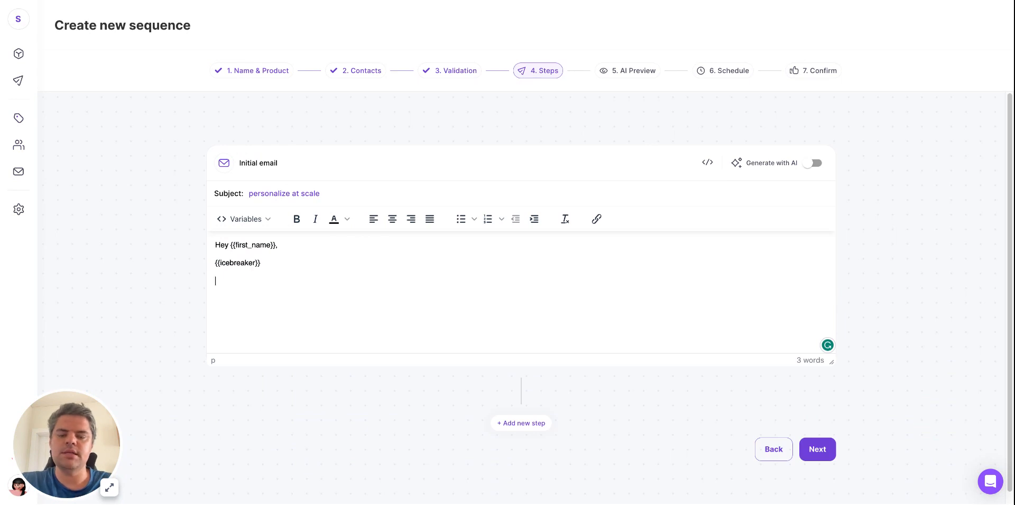
pyautogui.write('template')
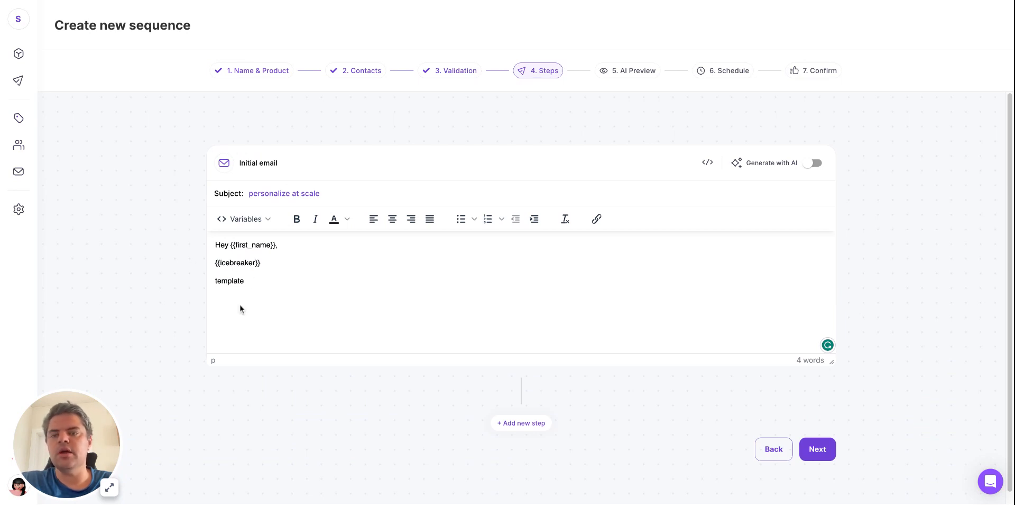
pyautogui.click(240, 220)
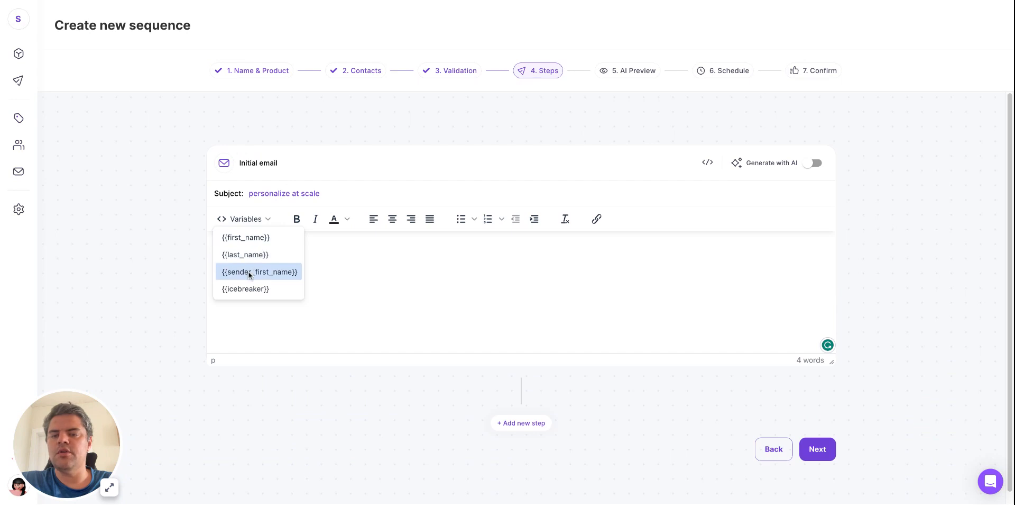
pyautogui.click(250, 272)
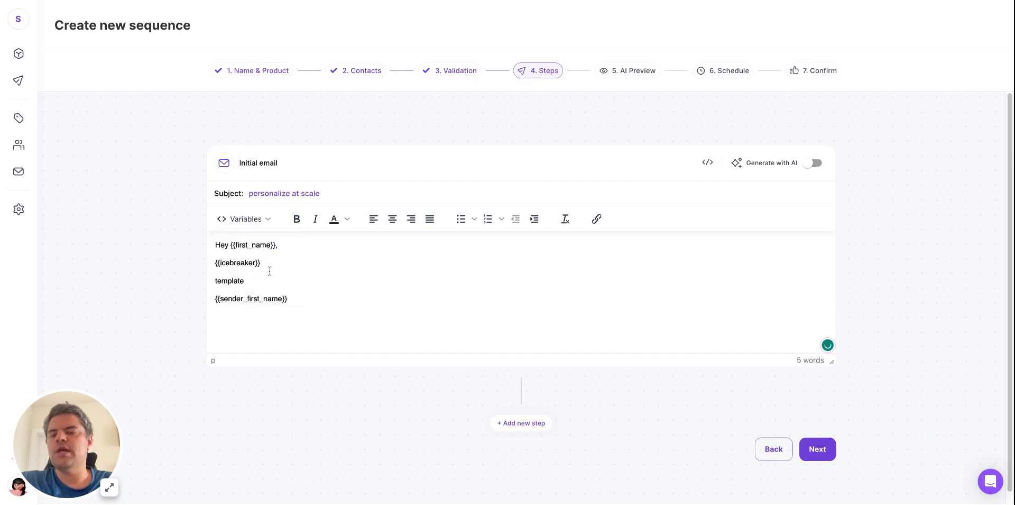
# Clear the entire body text of the initial email.
pyautogui.moveTo(263, 263); pyautogui.dragTo(214, 263)
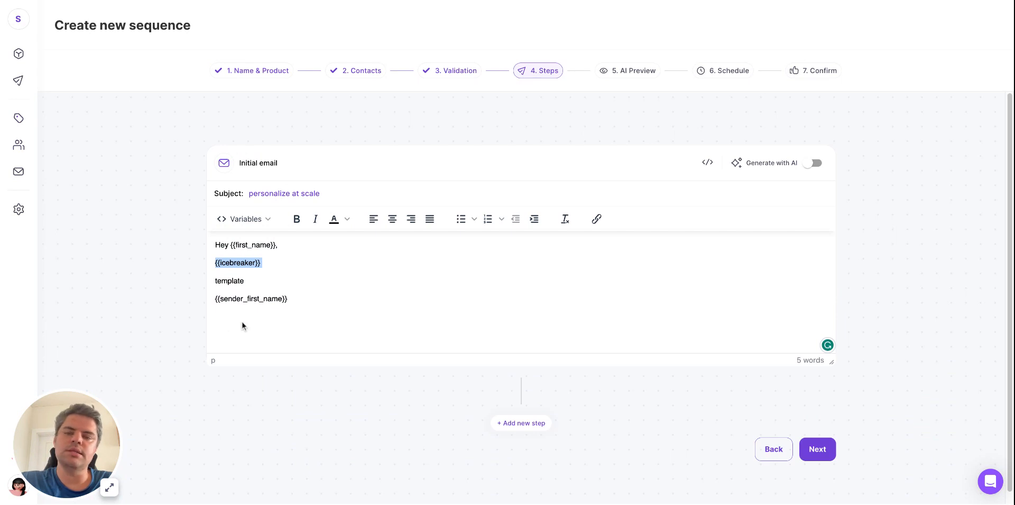
pyautogui.moveTo(289, 300); pyautogui.dragTo(215, 244)
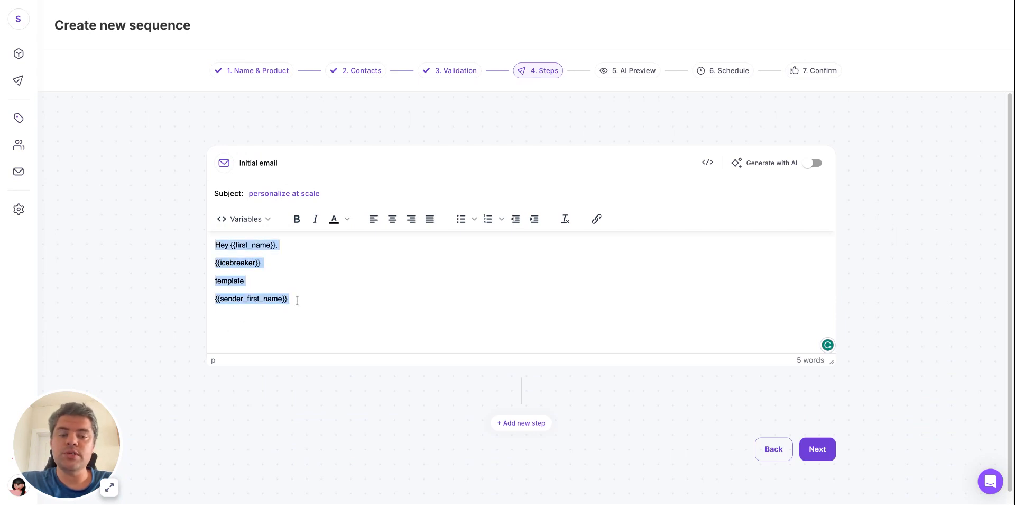
pyautogui.press('BackSpace')
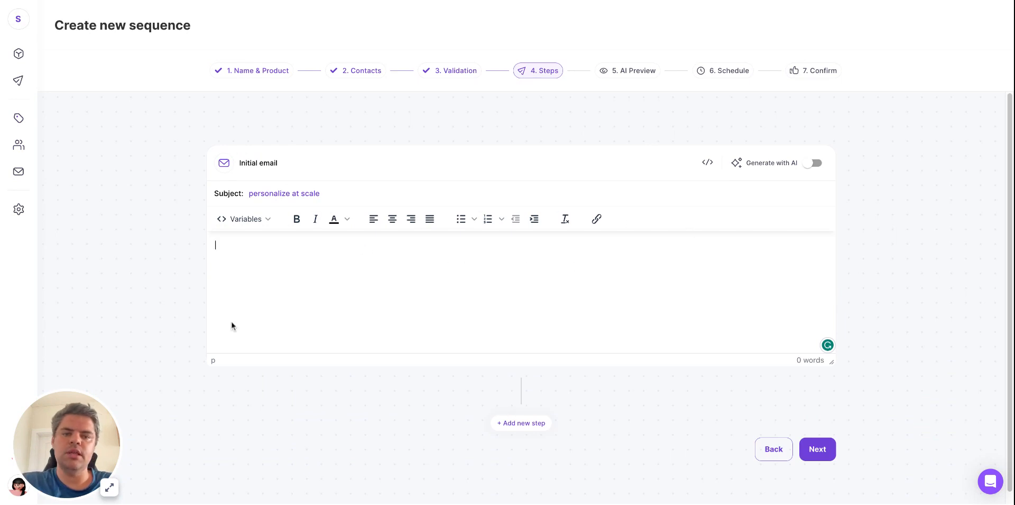
# Enable AI generation for the initial email and save a fallback template with subject "personalize at scale" and body "test".
pyautogui.click(812, 164)
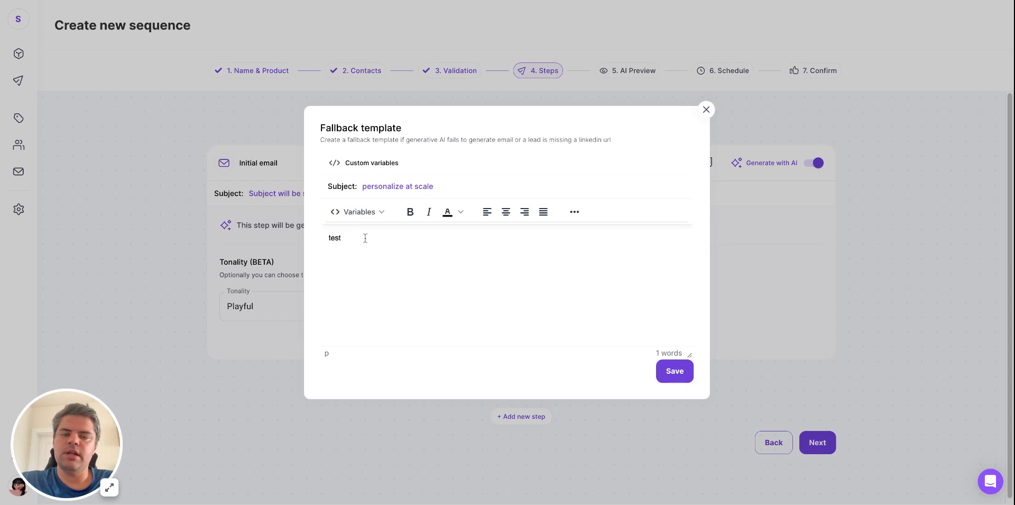
pyautogui.click(666, 372)
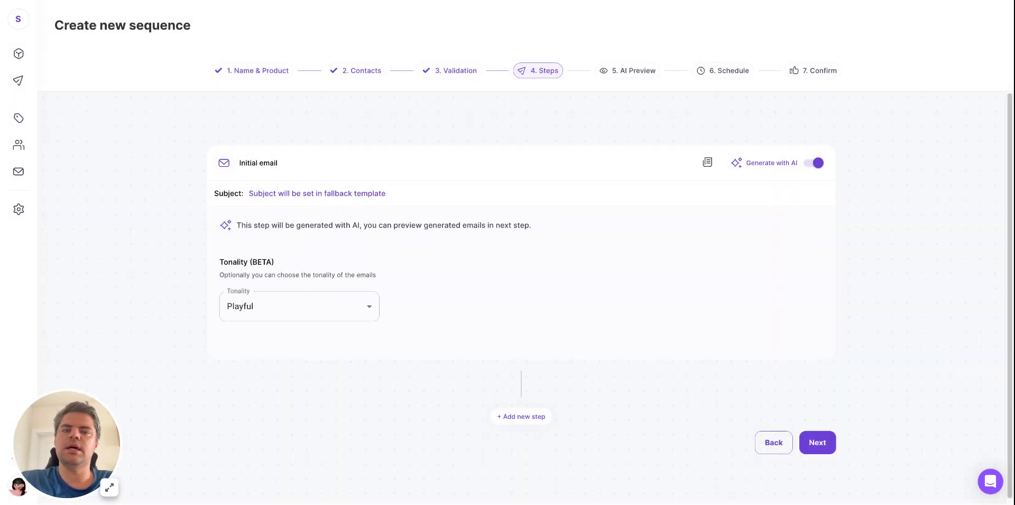
# Keep the Playful tonality for the generated email, then continue to the AI preview and review the generated message.
pyautogui.click(281, 306)
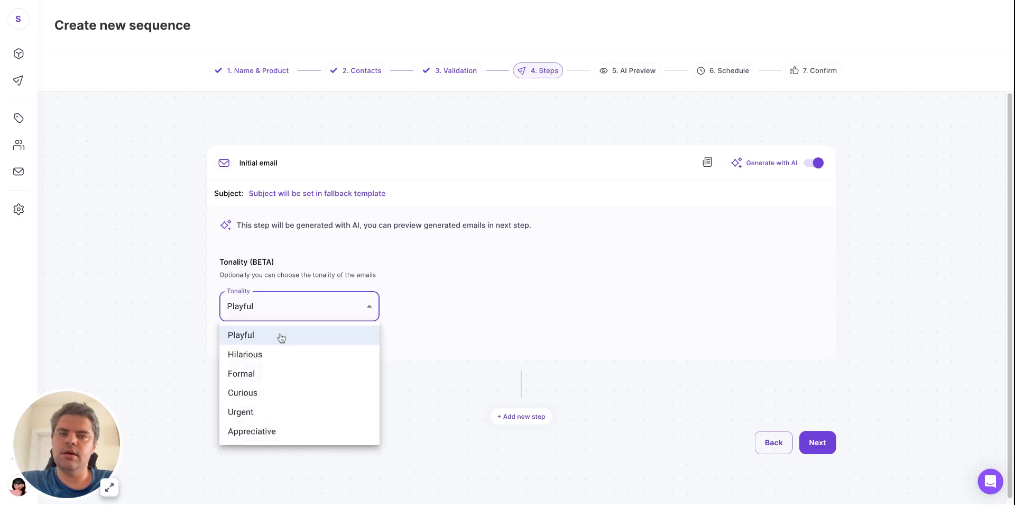
pyautogui.click(532, 310)
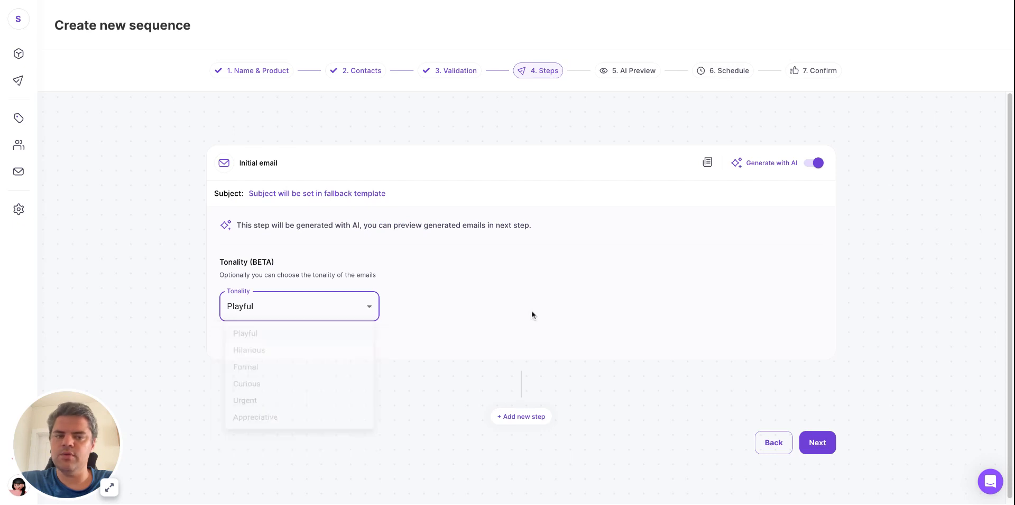
pyautogui.click(826, 443)
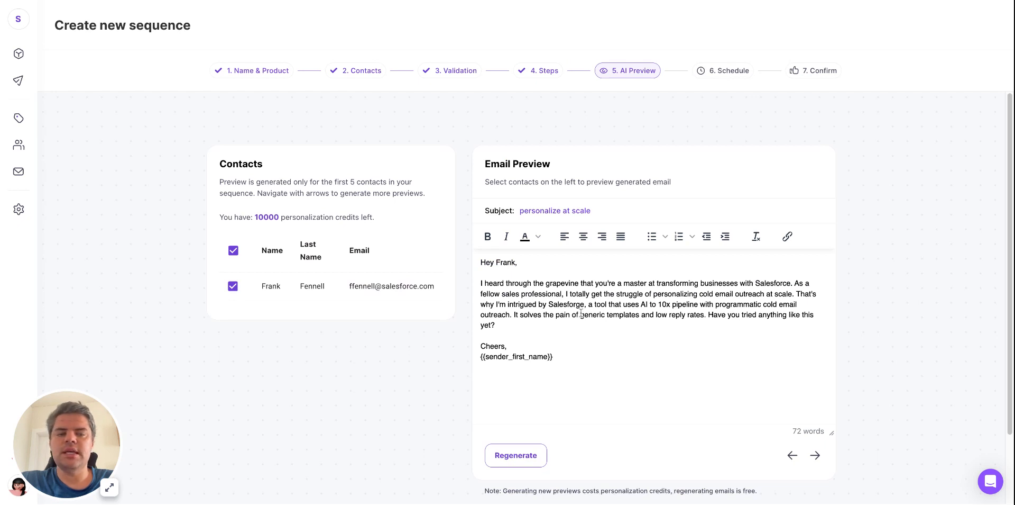
pyautogui.scroll(-1, 580, 312)
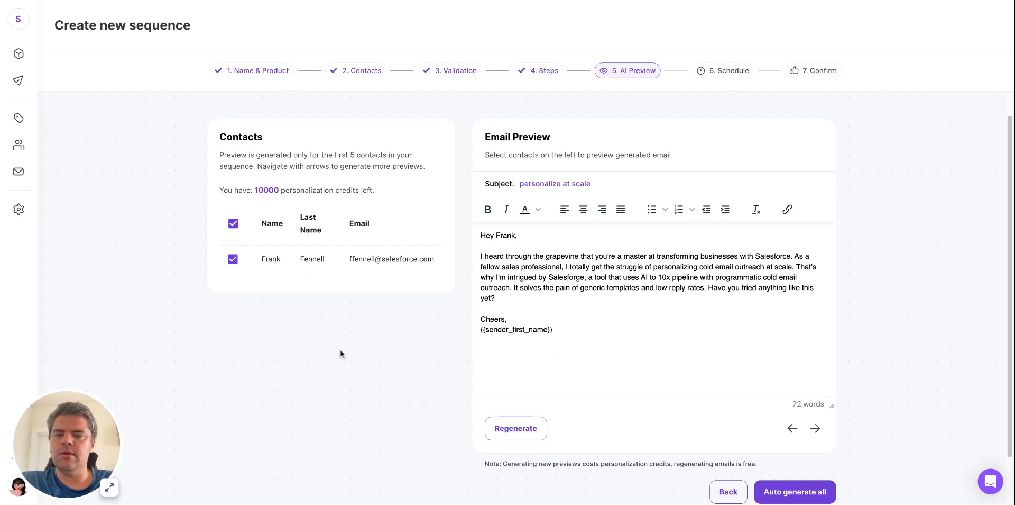
pyautogui.scroll(-1, 342, 357)
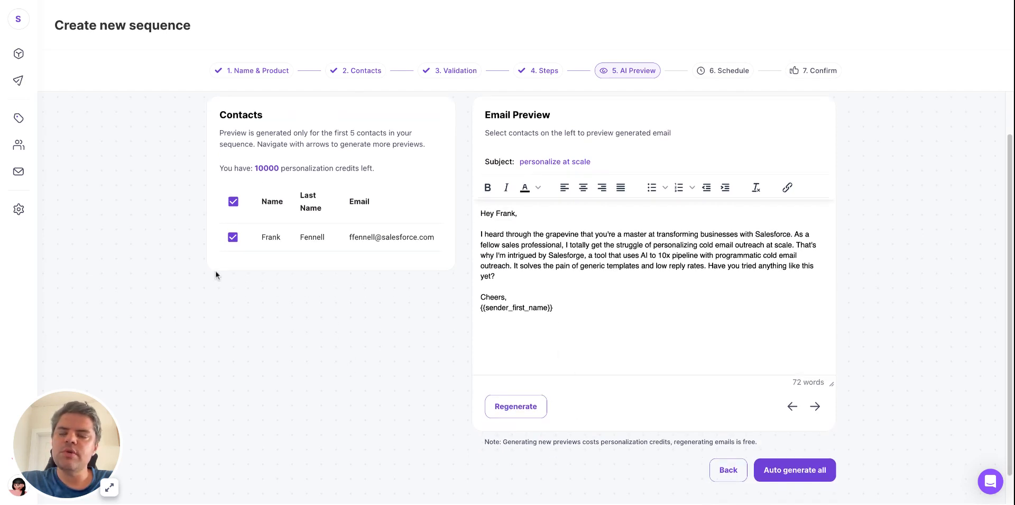